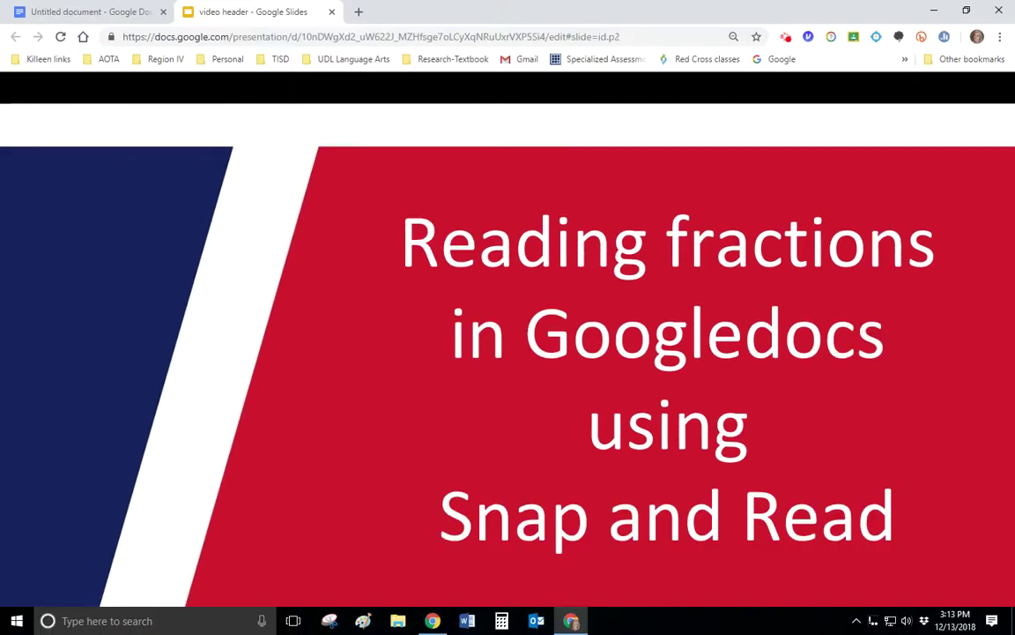
Step: In the untitled document, tick Automatic substitution under Tools > Preferences and scroll its fraction list
{"action": "left_click", "coordinate": [60, 8]}
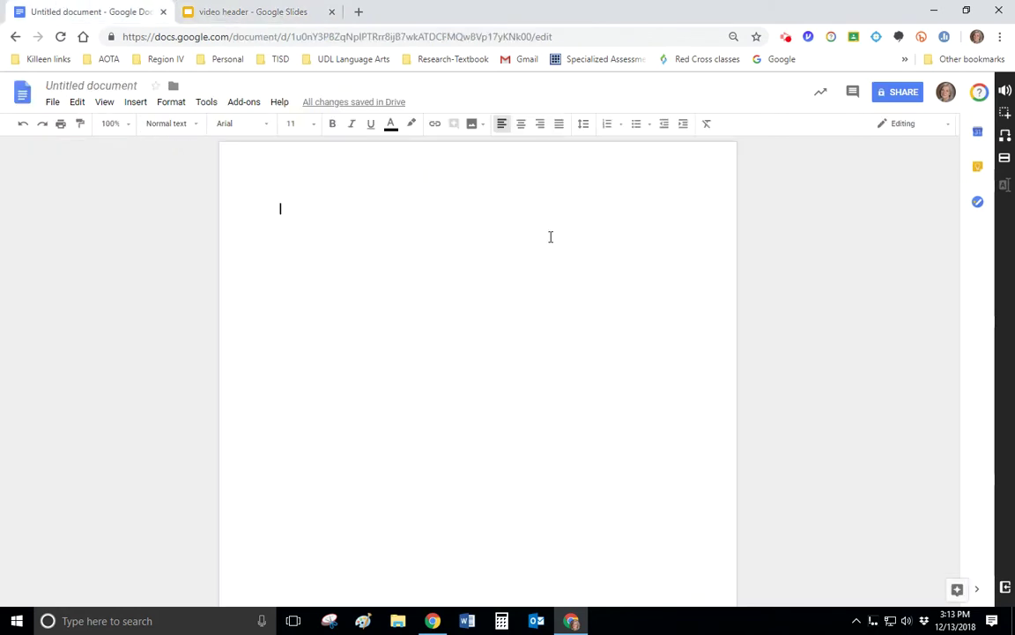
{"action": "left_click", "coordinate": [207, 104]}
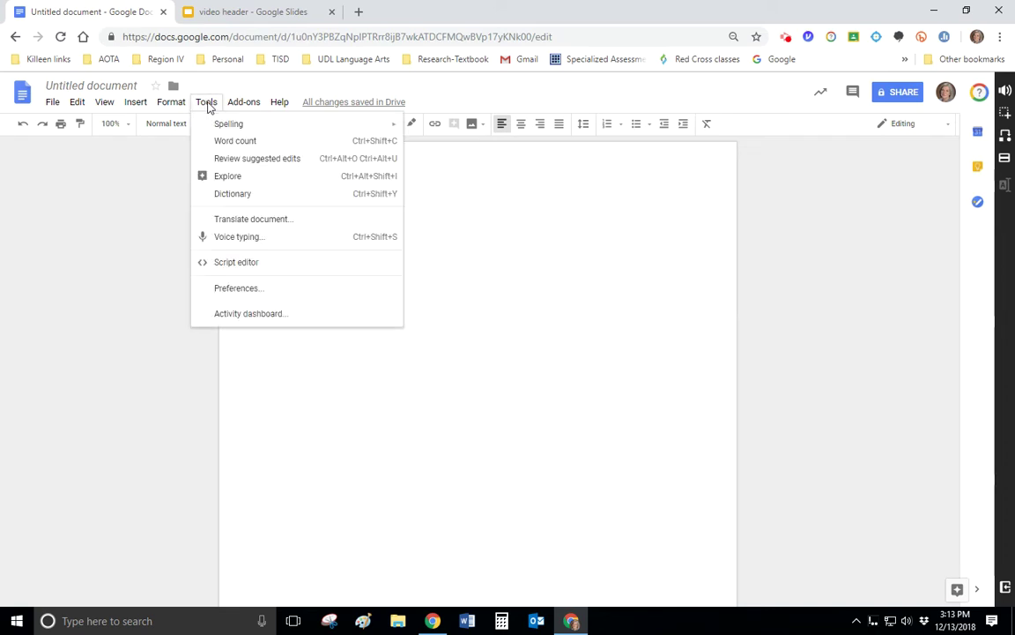
{"action": "left_click", "coordinate": [216, 291]}
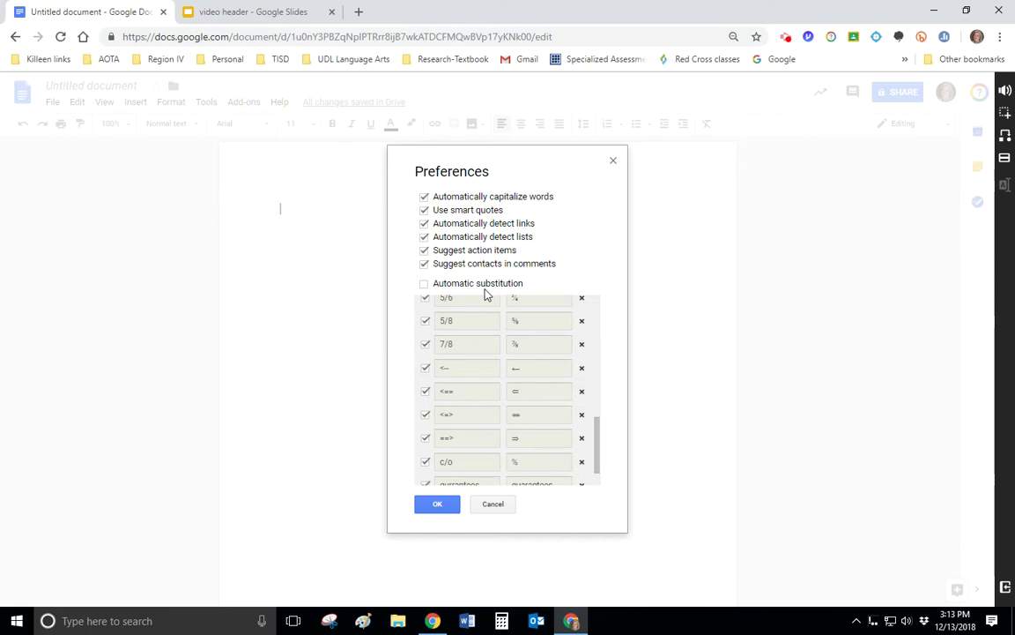
{"action": "left_click", "coordinate": [423, 286]}
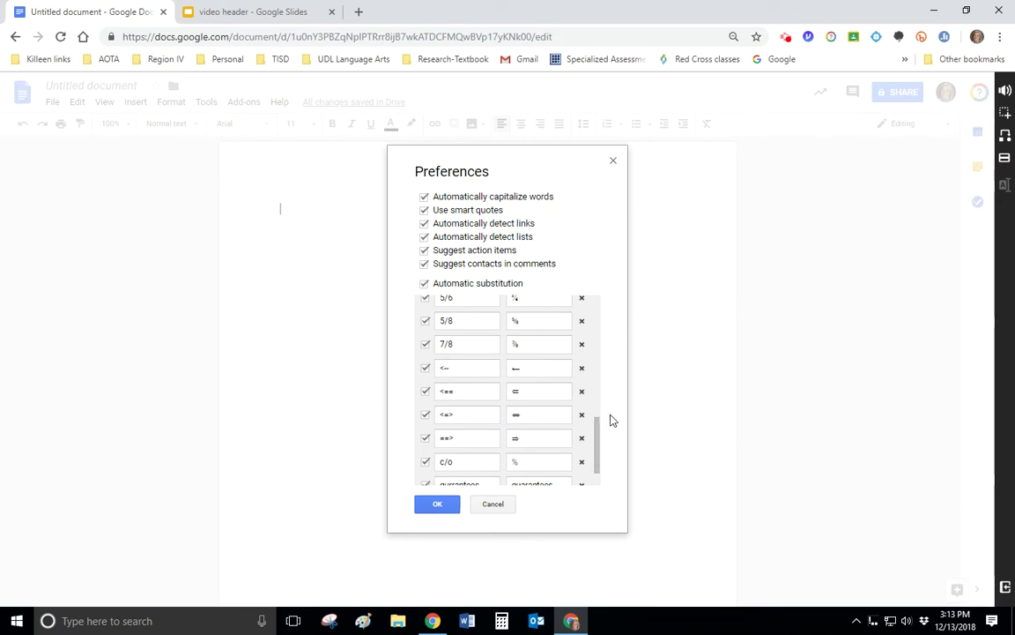
{"action": "left_click_drag", "start_coordinate": [597, 445], "coordinate": [630, 338]}
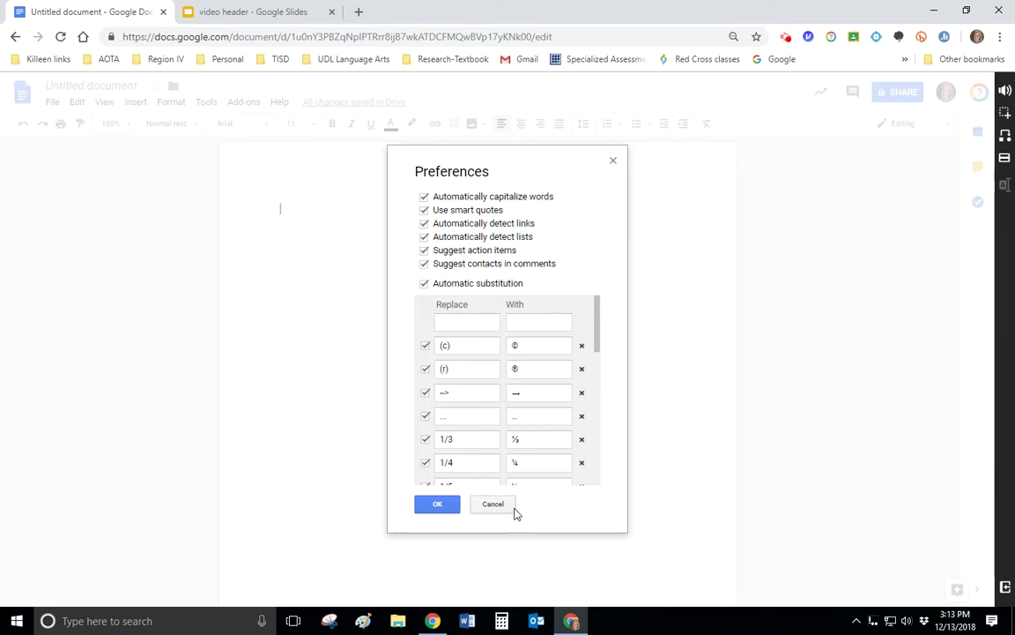
Step: Confirm the preferences and type 1/4 + 3/4 =, which becomes ¼ + ¾ =, then start Snap&Read
{"action": "left_click", "coordinate": [436, 506]}
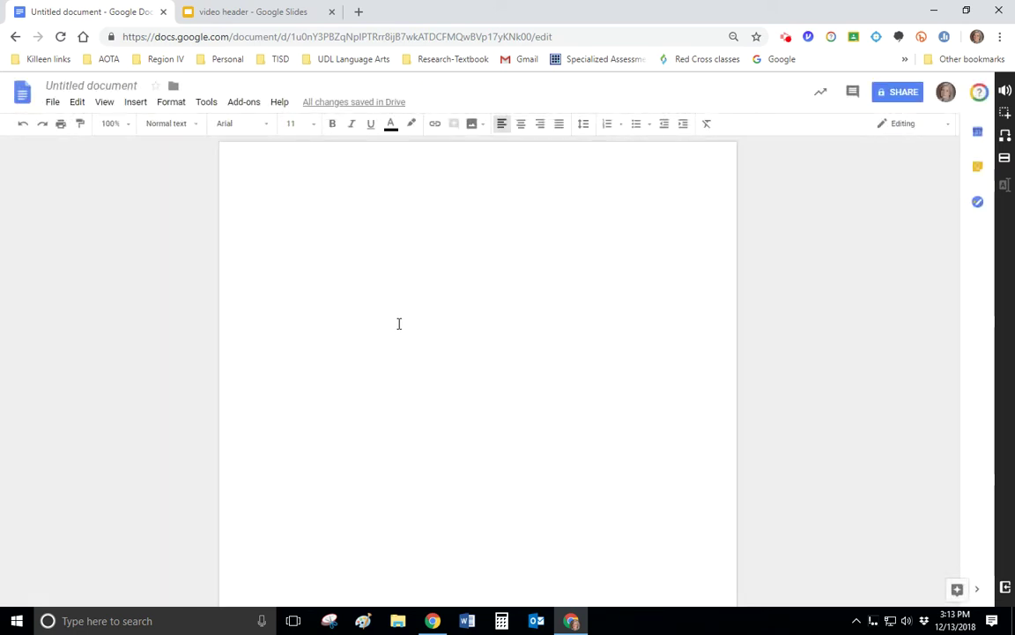
{"action": "type", "text": "1/4"}
{"action": "type", "text": " +"}
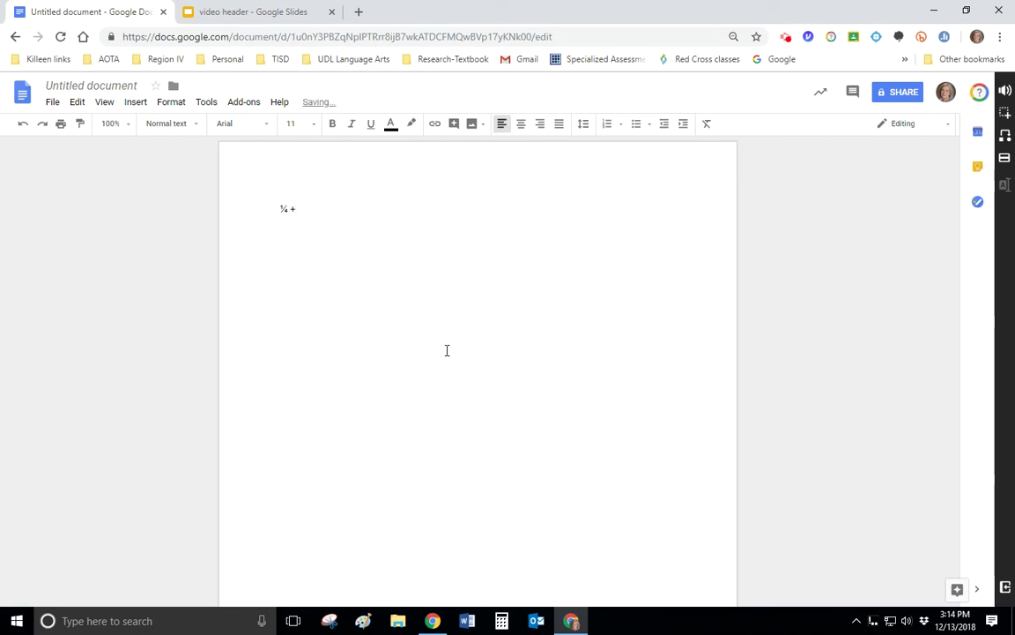
{"action": "type", "text": " 3"}
{"action": "type", "text": "/4"}
{"action": "type", "text": " ="}
{"action": "left_click", "coordinate": [1005, 90]}
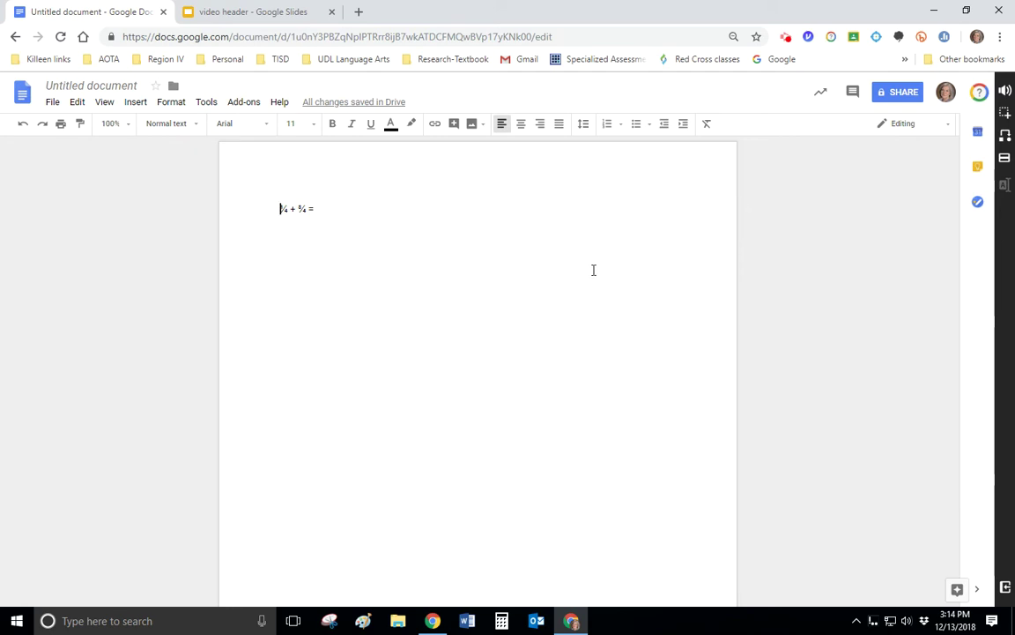
Step: Capture the ¼ + ¾ = line with Snap&Read's screenshot reader, hear it read, then close the capture
{"action": "left_click", "coordinate": [1003, 114]}
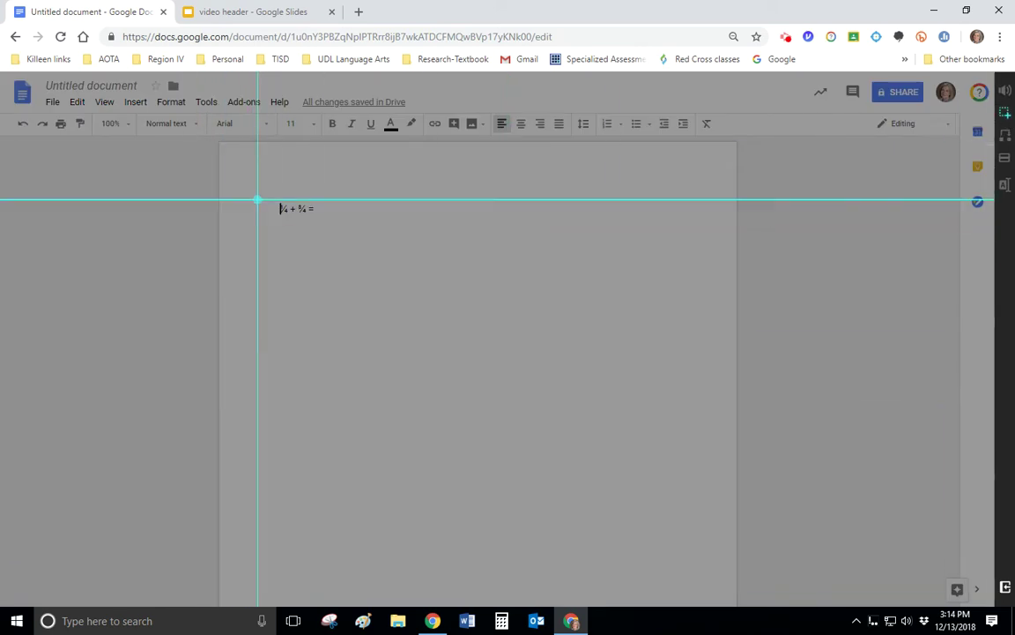
{"action": "mouse_move", "coordinate": [271, 199]}
{"action": "left_mouse_down"}
{"action": "mouse_move", "coordinate": [279, 215]}
{"action": "mouse_move", "coordinate": [327, 222]}
{"action": "left_mouse_up"}
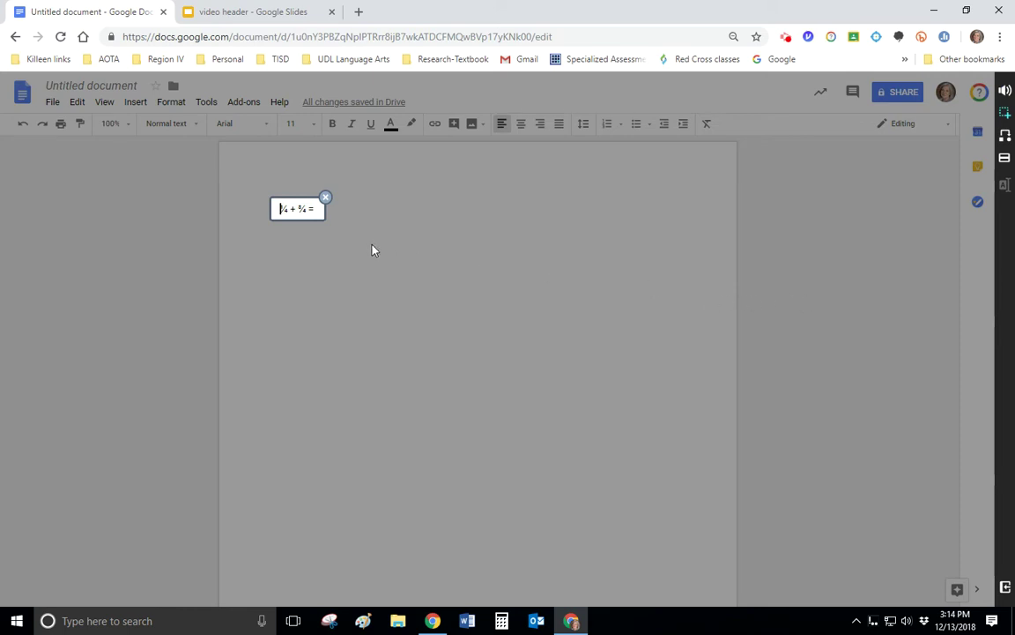
{"action": "left_click", "coordinate": [1005, 90]}
{"action": "left_click", "coordinate": [283, 215]}
{"action": "left_click", "coordinate": [325, 199]}
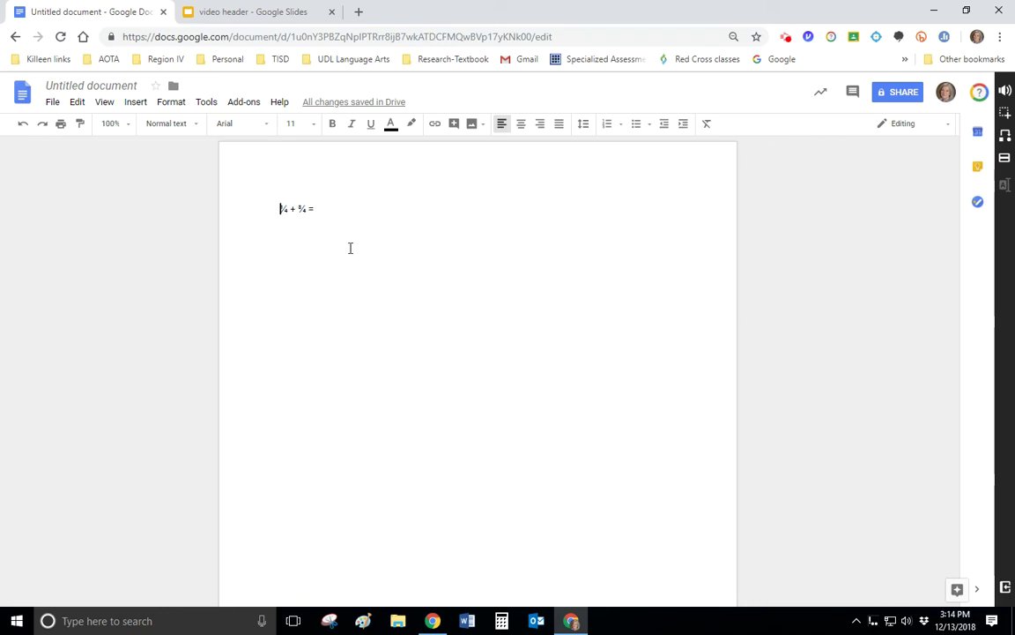
Step: Uncheck Automatic substitution in Tools > Preferences and confirm
{"action": "left_click", "coordinate": [207, 104]}
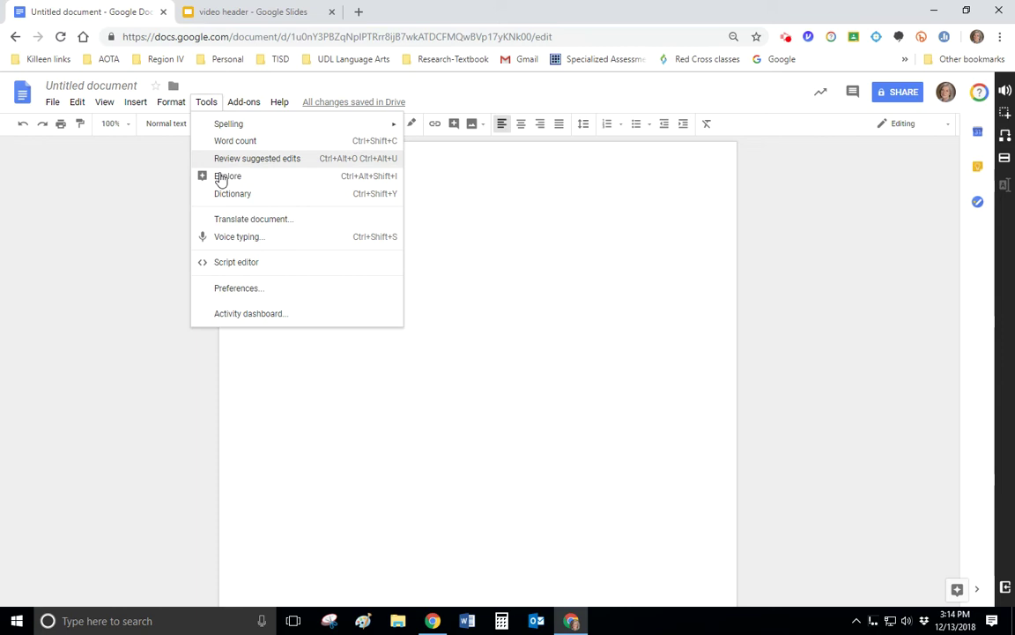
{"action": "left_click", "coordinate": [233, 289]}
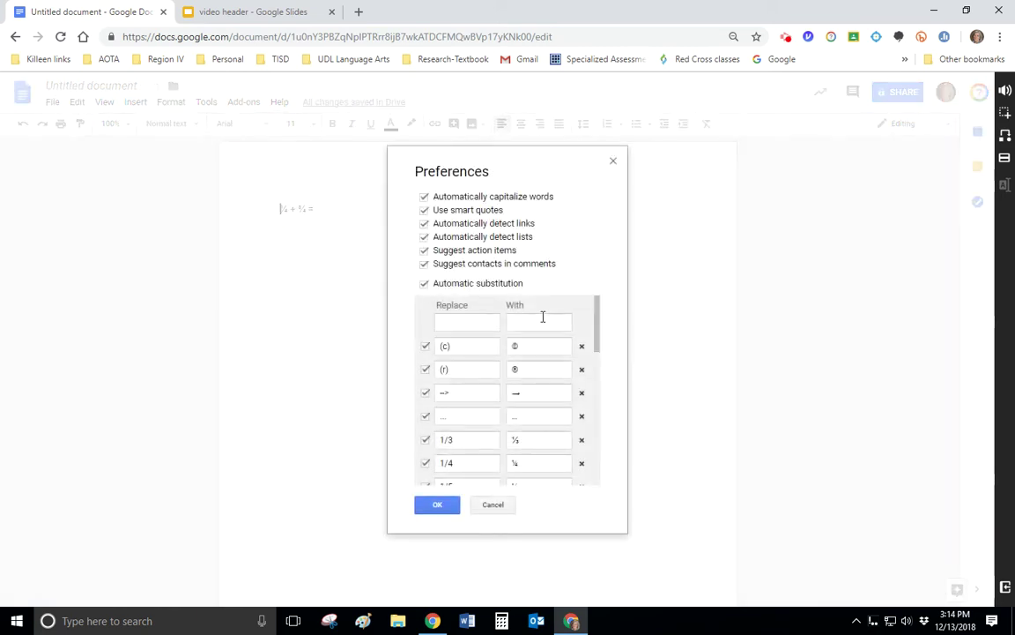
{"action": "left_click", "coordinate": [425, 288]}
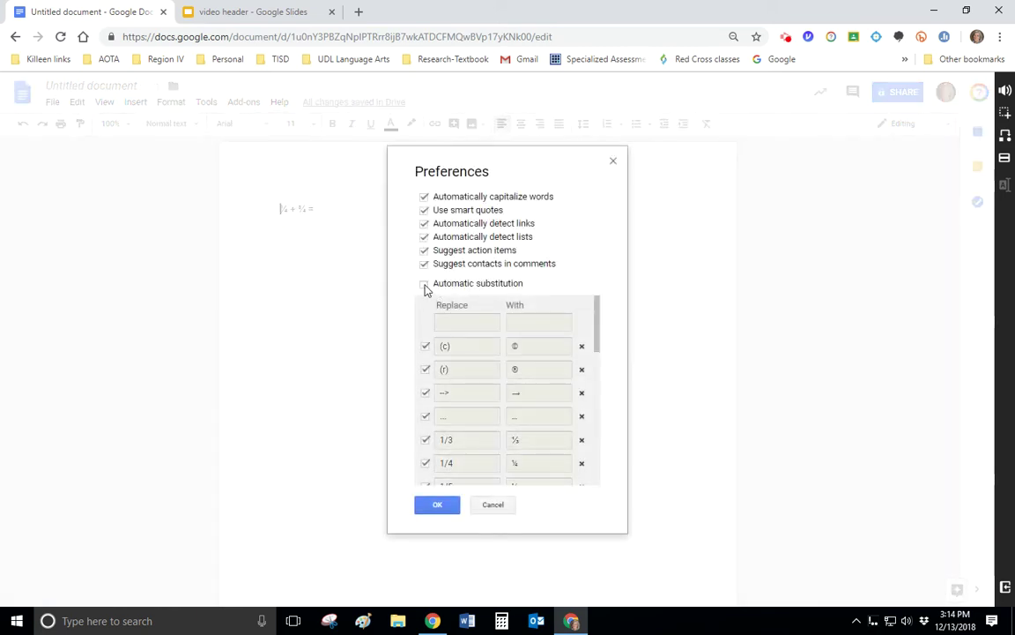
{"action": "left_click", "coordinate": [444, 506]}
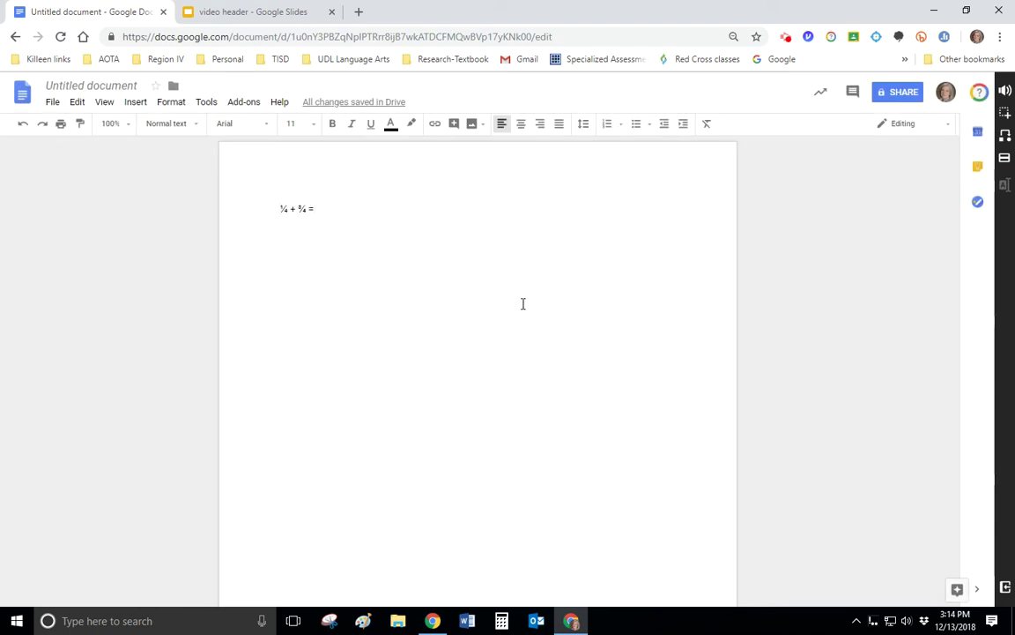
Step: On a new line, type the plain-slash equation 1/4 + 3/4, removing a stray letter
{"action": "key", "text": "Return"}
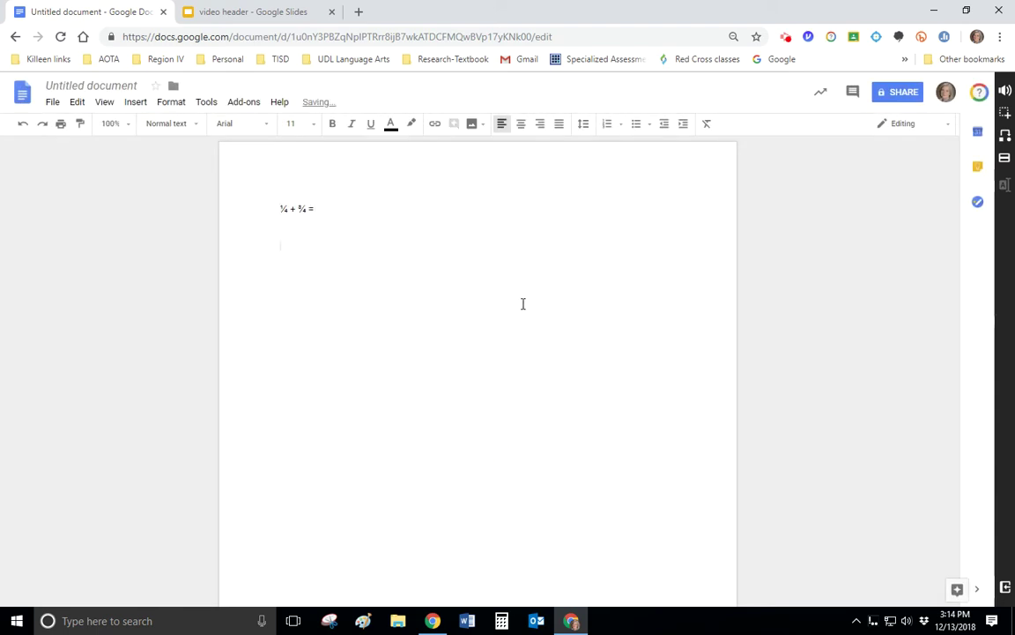
{"action": "type", "text": "1/4 m"}
{"action": "key", "text": "BackSpace"}
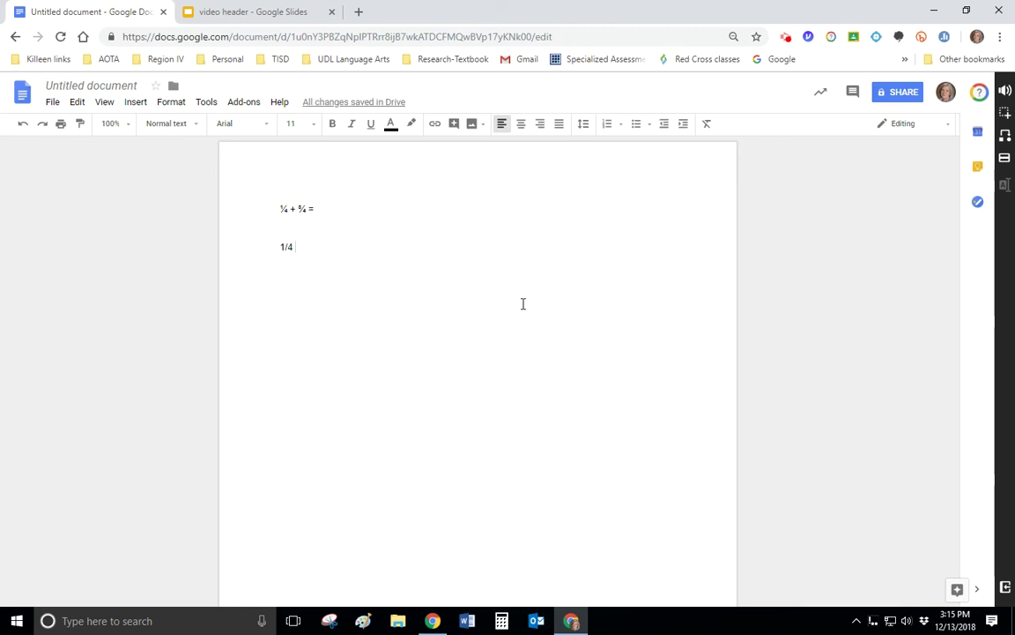
{"action": "type", "text": "+ "}
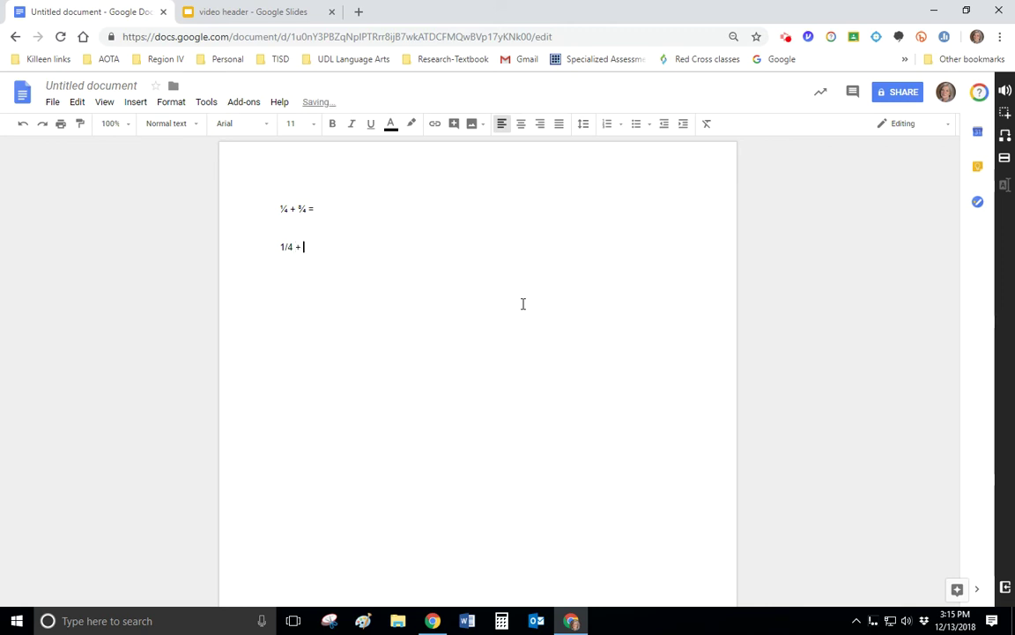
{"action": "type", "text": "3/4 ="}
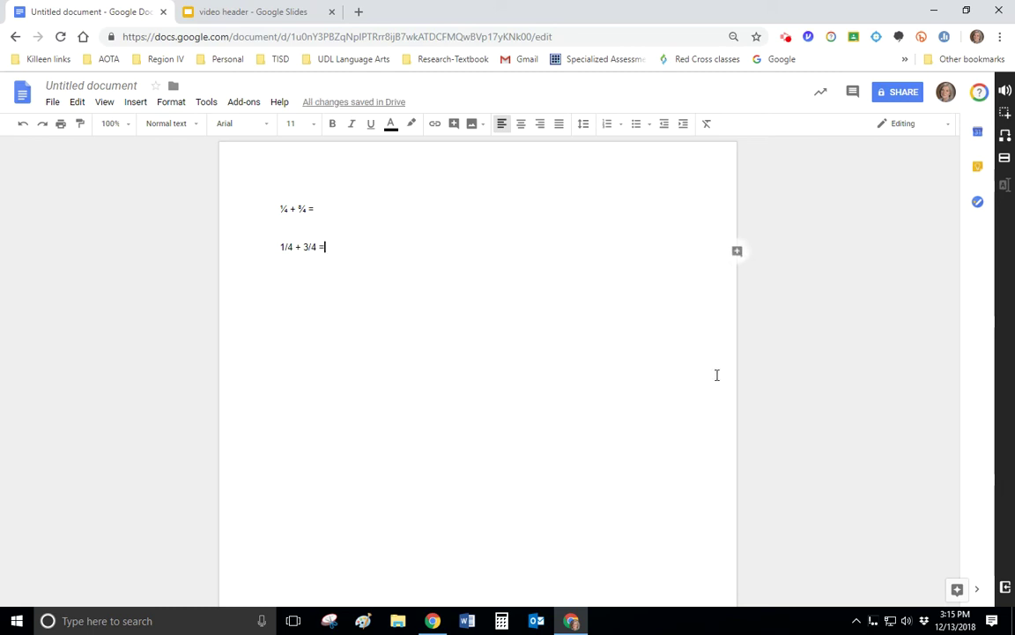
Step: Have Snap&Read read the 1/4 + 3/4 line aloud, leaving the caret at its end
{"action": "left_click", "coordinate": [1005, 90]}
{"action": "left_click", "coordinate": [266, 248]}
{"action": "left_click", "coordinate": [338, 246]}
Step: Type 3/4 - 1/4 = on a third line, fixing a mistyped digit, and turn off read-aloud
{"action": "key", "text": "Return"}
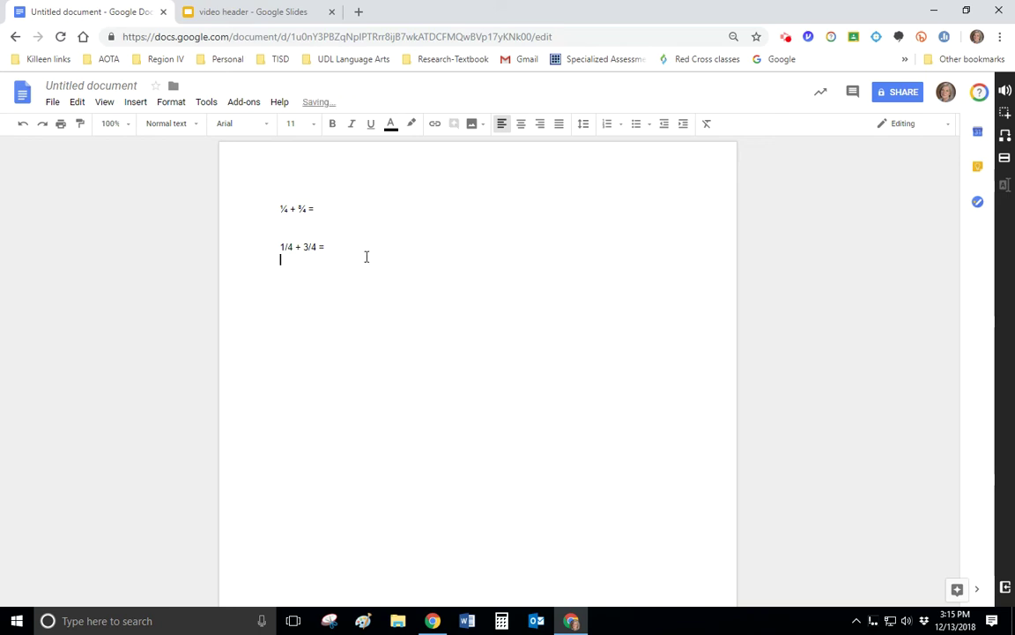
{"action": "type", "text": "1/"}
{"action": "key", "text": "BackSpace"}
{"action": "type", "text": "3/4"}
{"action": "type", "text": "- 1/4 ="}
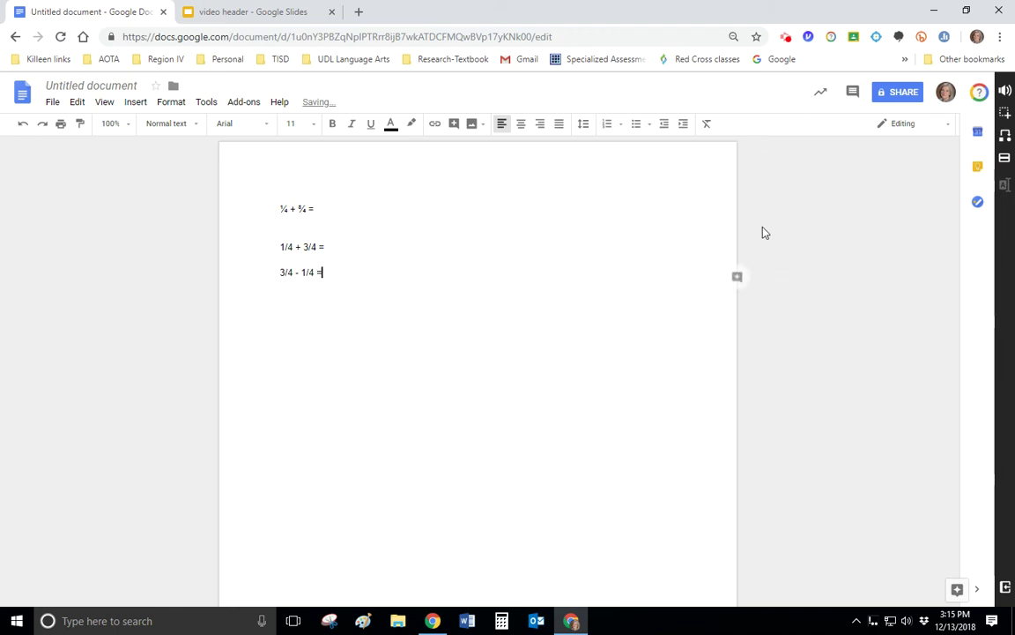
{"action": "left_click", "coordinate": [1005, 90]}
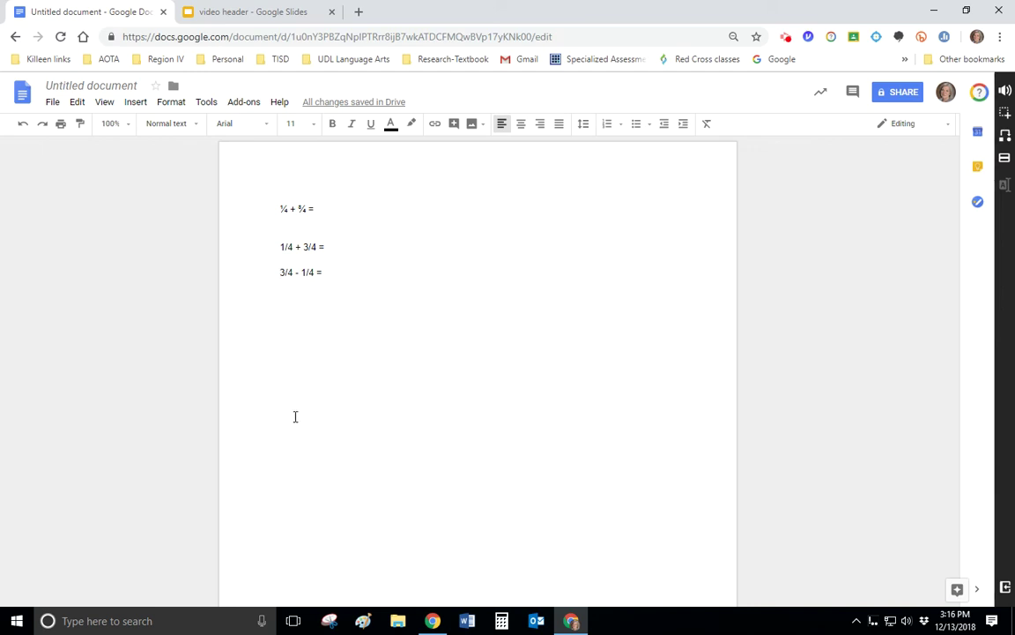
Step: Add a .01 line below 3/4 - 1/4 = and have Snap&Read read it aloud
{"action": "left_click", "coordinate": [282, 247]}
{"action": "left_click", "coordinate": [331, 275]}
{"action": "key", "text": "Return"}
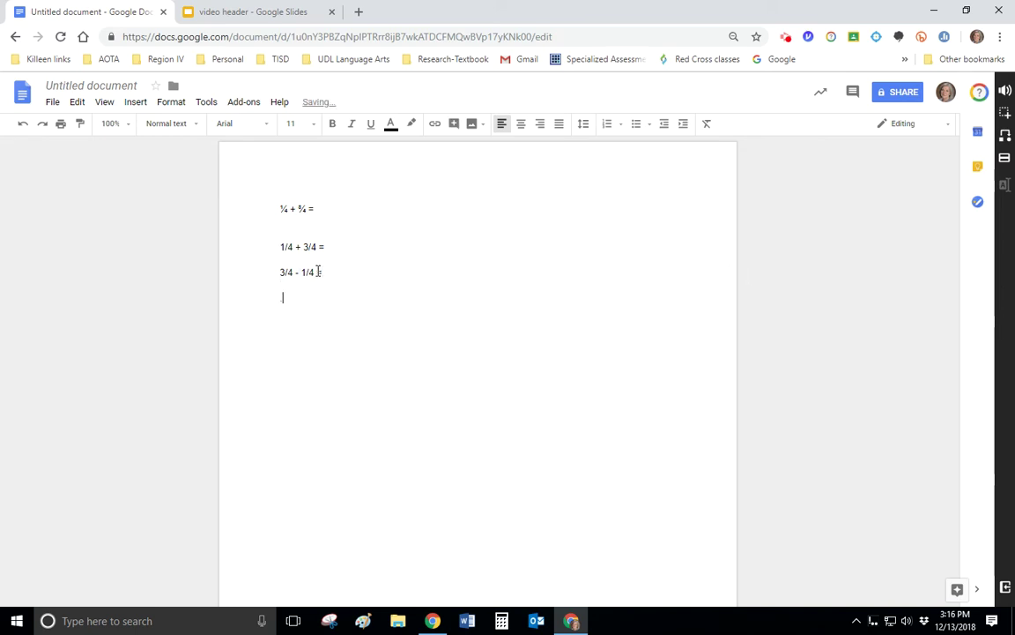
{"action": "type", "text": "01"}
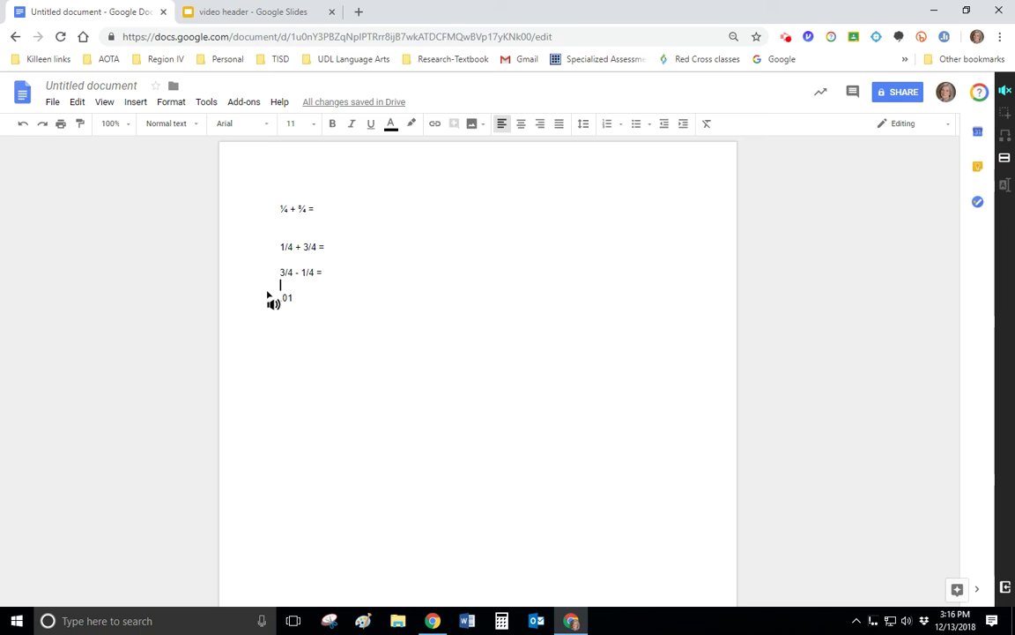
{"action": "left_click", "coordinate": [272, 291]}
Step: Add a 12/36 line below .01 and have Snap&Read read it aloud
{"action": "key", "text": "Return"}
{"action": "type", "text": "12/36"}
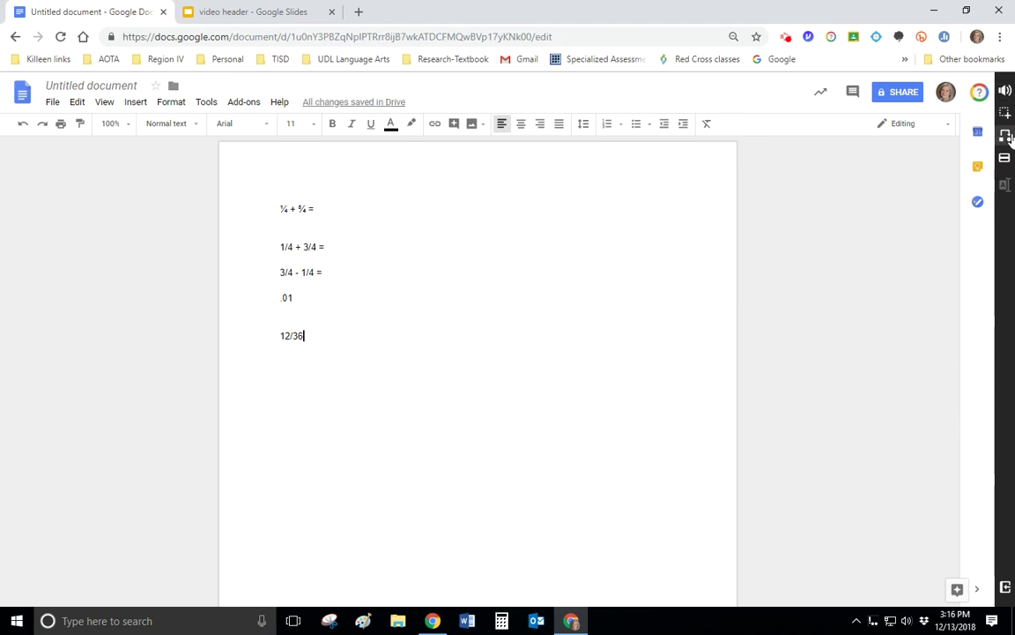
{"action": "left_click", "coordinate": [1003, 93]}
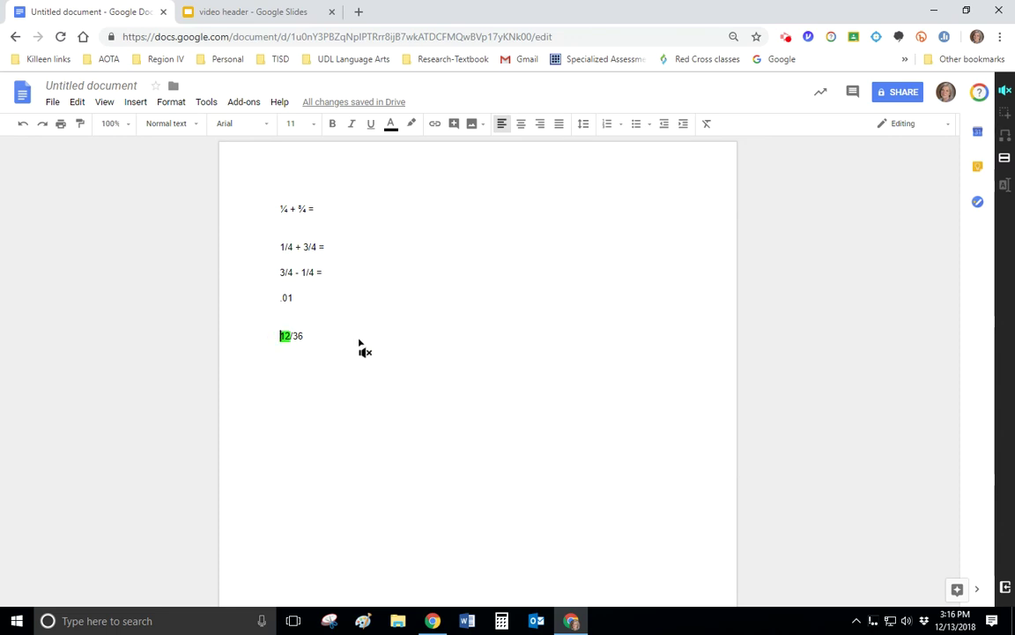
{"action": "left_click", "coordinate": [297, 391]}
Step: Add the mixed number 1 3/8 below 12/36 and have it read aloud
{"action": "left_click", "coordinate": [318, 335]}
{"action": "key", "text": "Return"}
{"action": "type", "text": "1 3/8"}
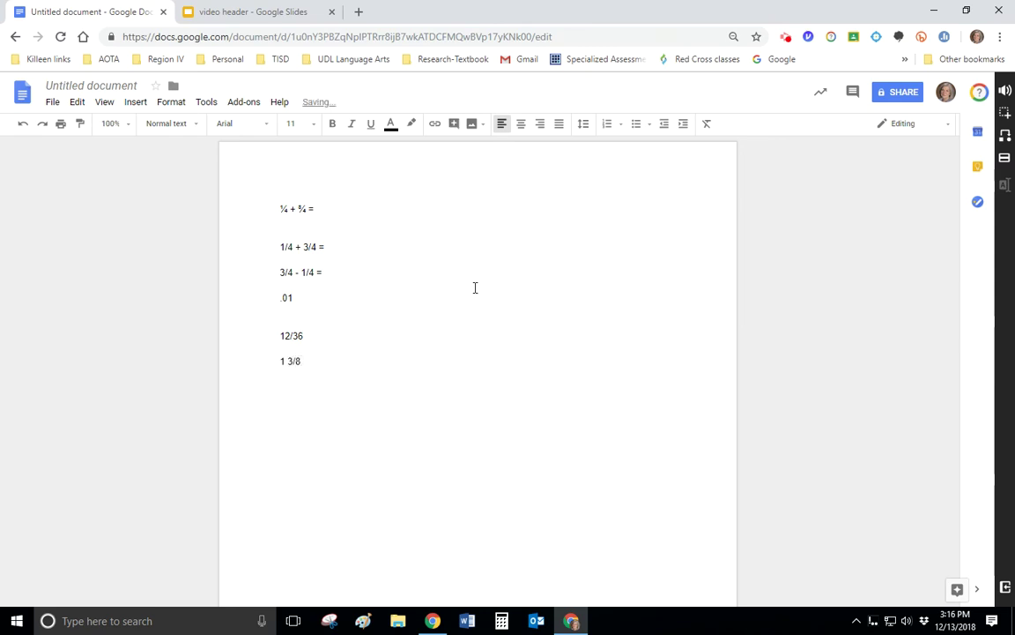
{"action": "right_click", "coordinate": [660, 260]}
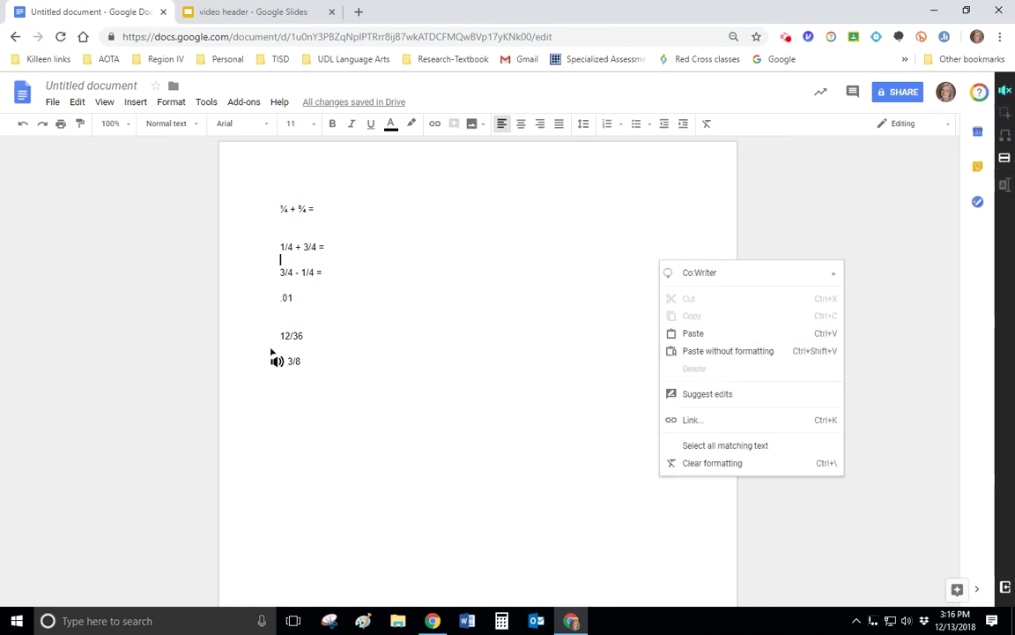
{"action": "left_click", "coordinate": [272, 351]}
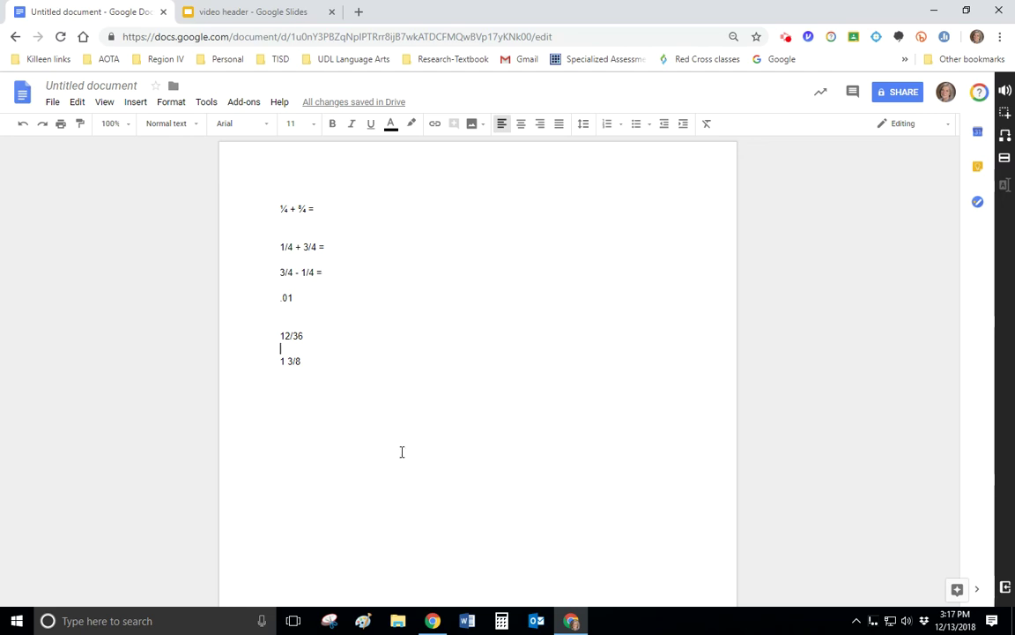
Step: In Tools > Preferences, leave Automatic substitution unchecked and confirm with OK
{"action": "left_click", "coordinate": [208, 103]}
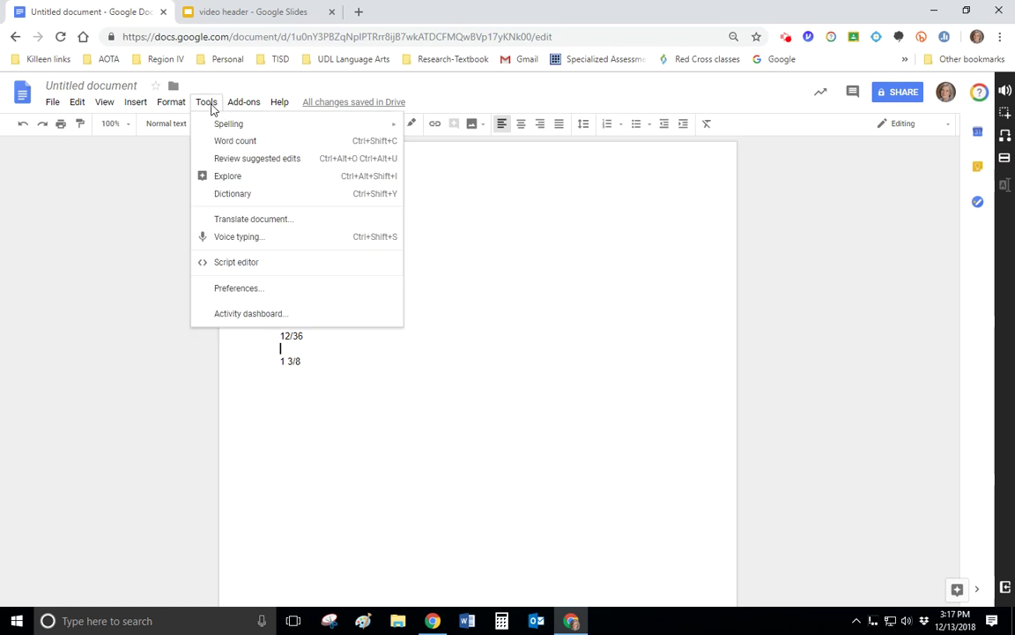
{"action": "left_click", "coordinate": [241, 291]}
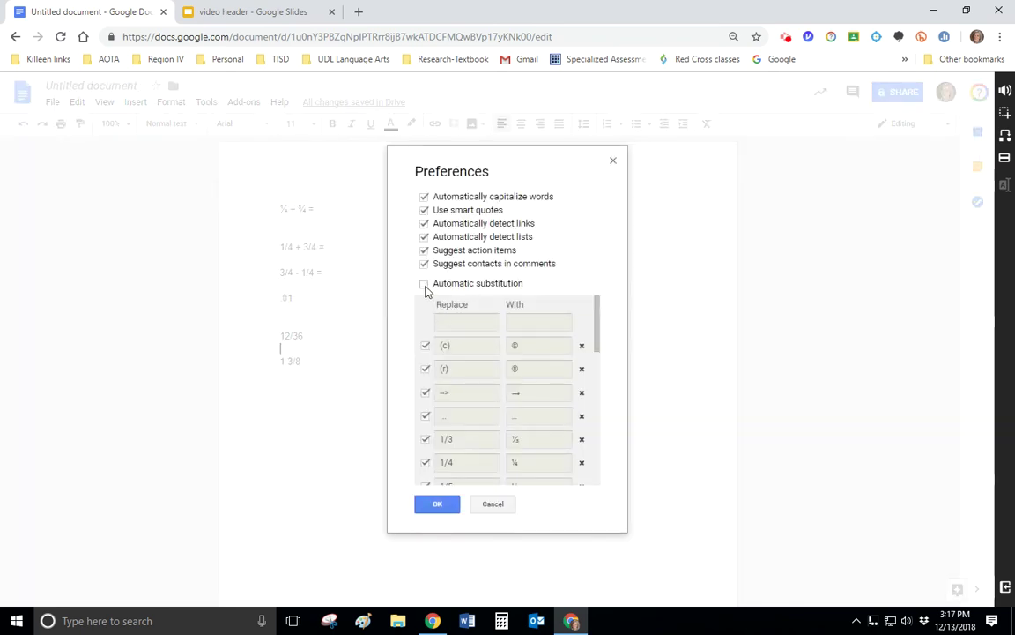
{"action": "left_click", "coordinate": [441, 507]}
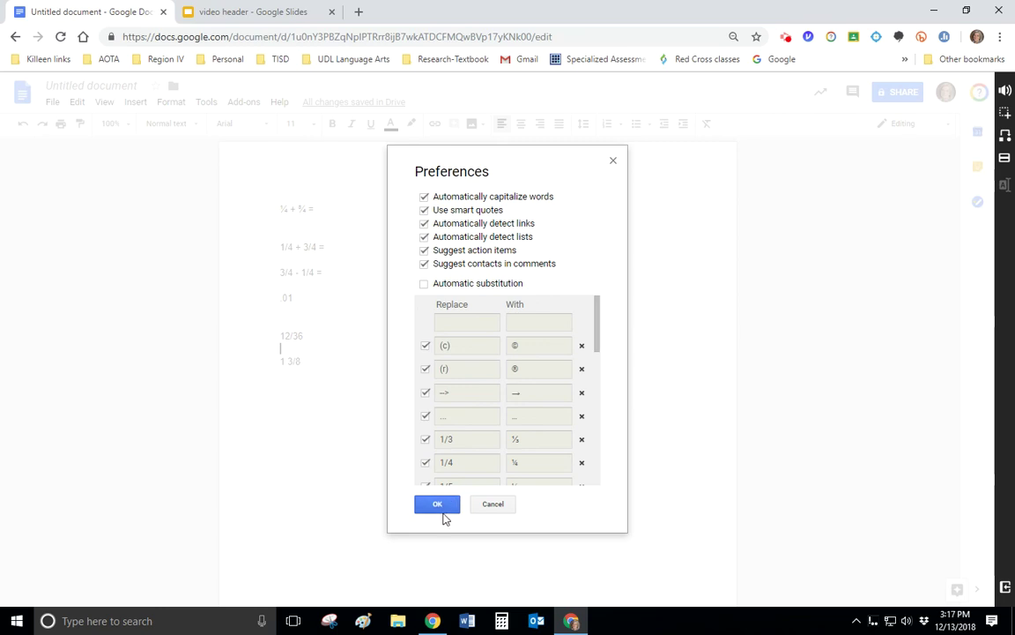